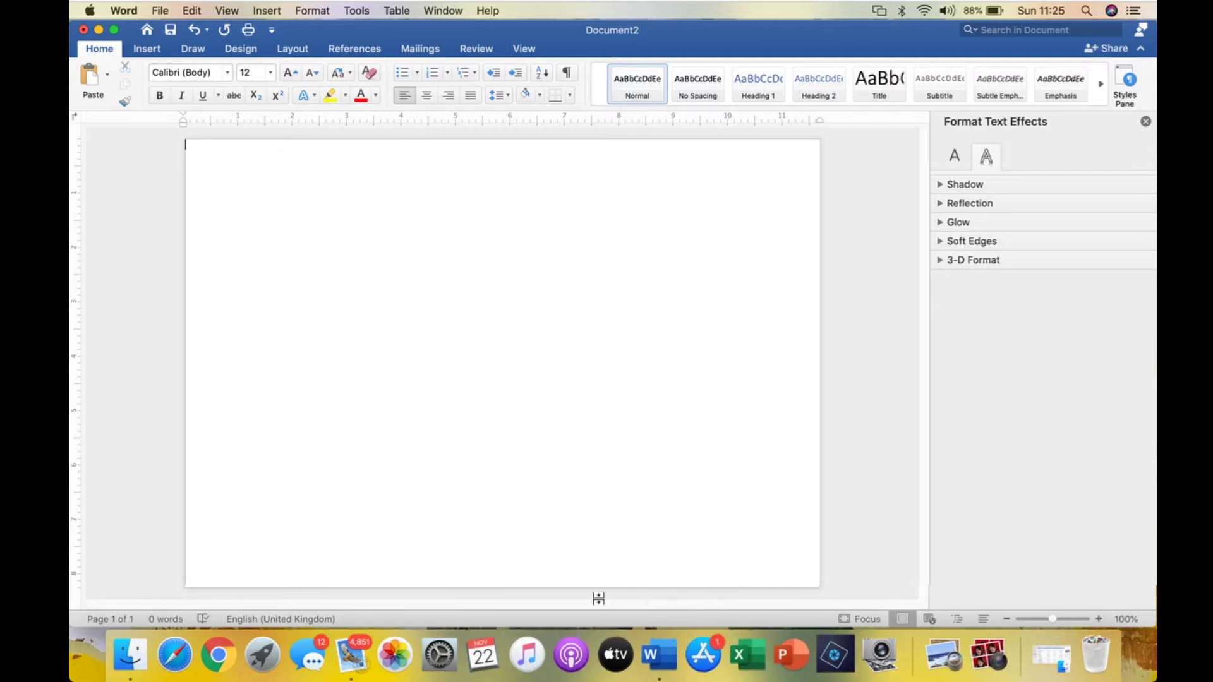
Step: Insert rabbit-4524798_1280.png from the Downloads folder onto the blank page
click(268, 13)
mouse_move(294, 29)
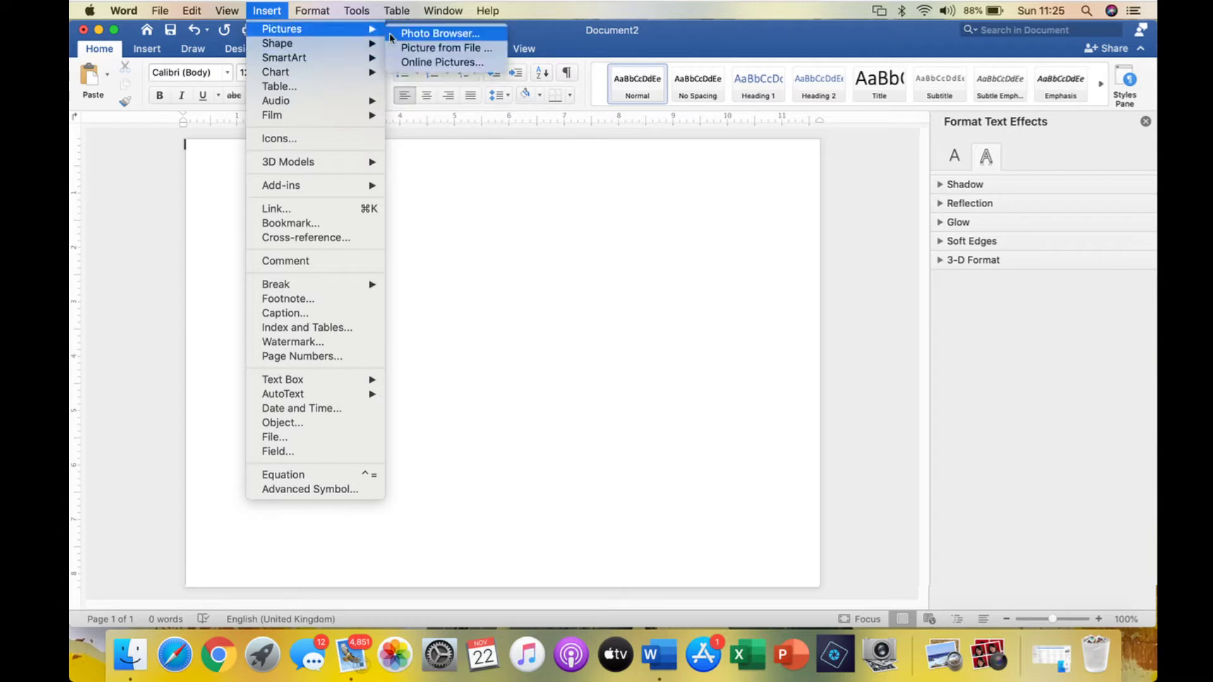
click(421, 50)
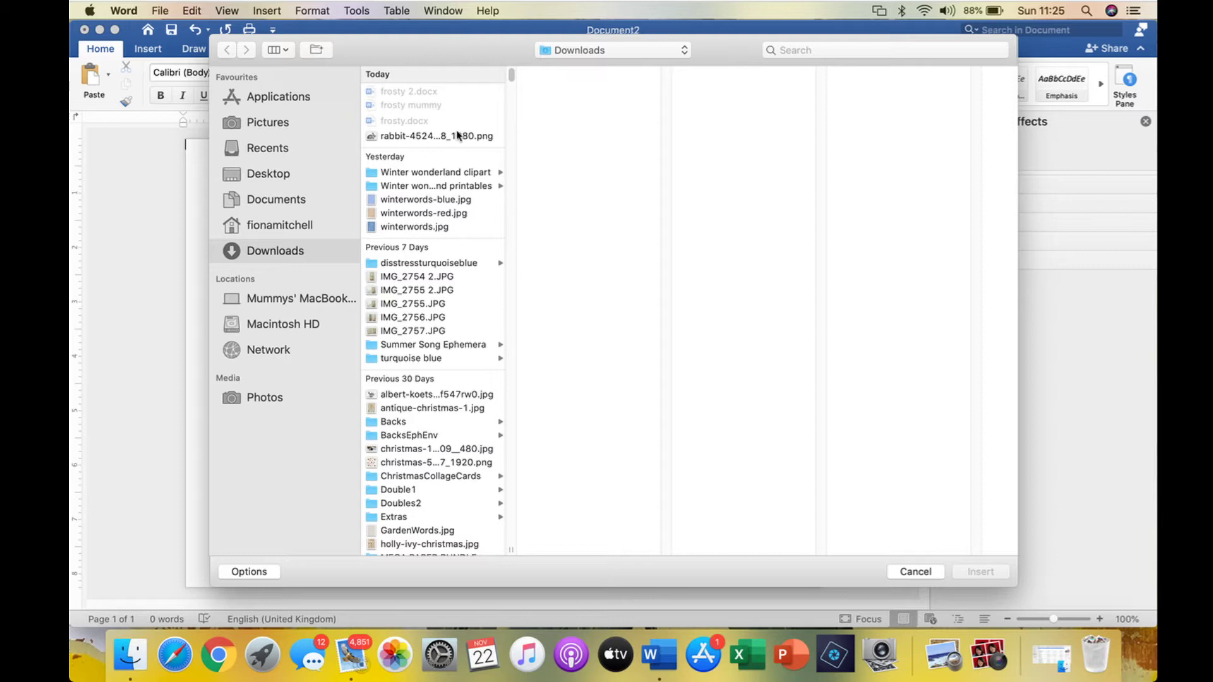
click(470, 135)
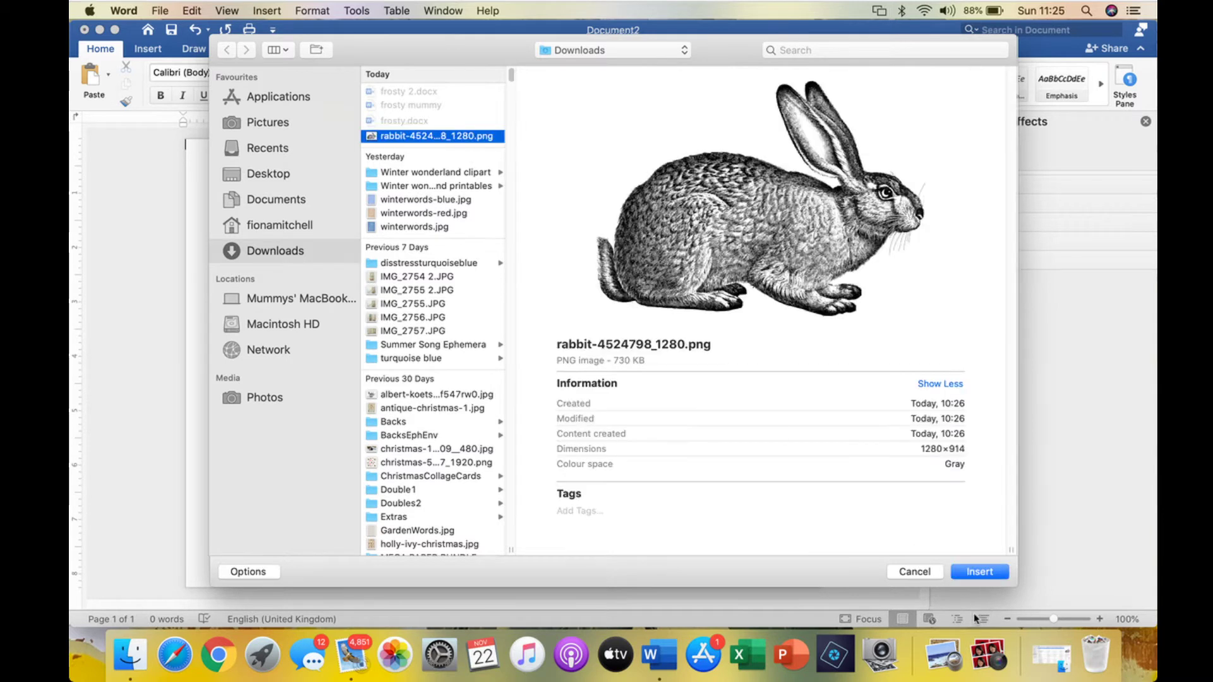
click(981, 571)
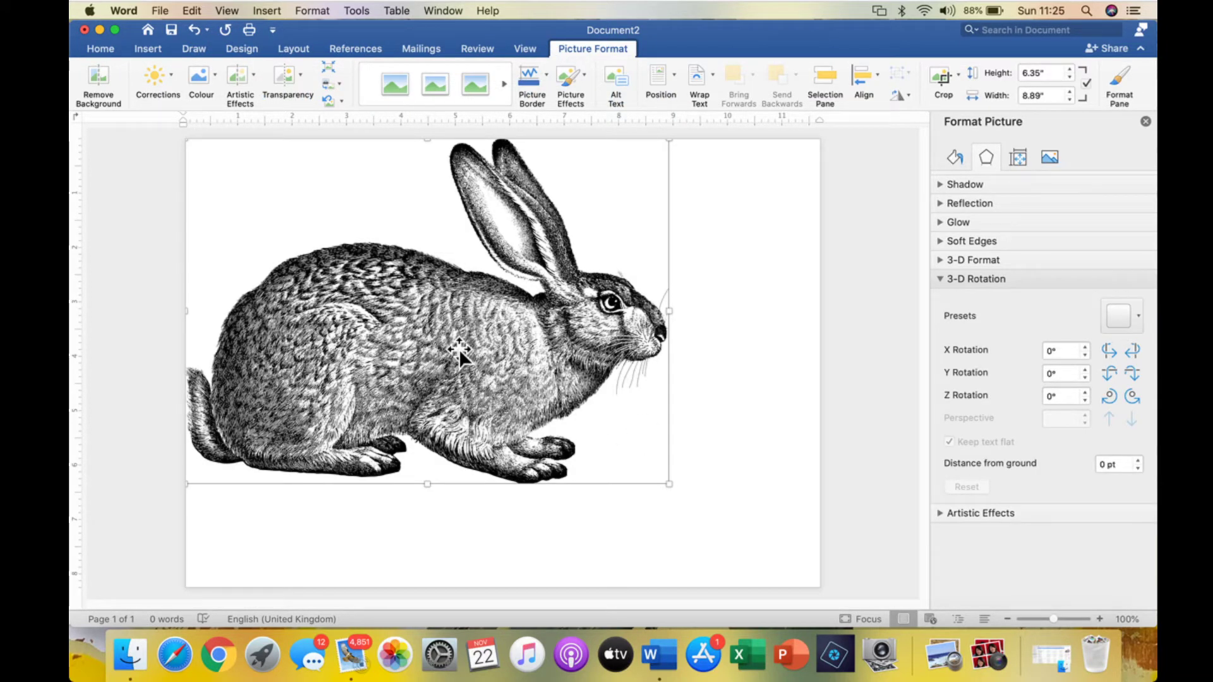
Step: Set the rabbit picture's text wrapping to In Front of Text
right_click(459, 349)
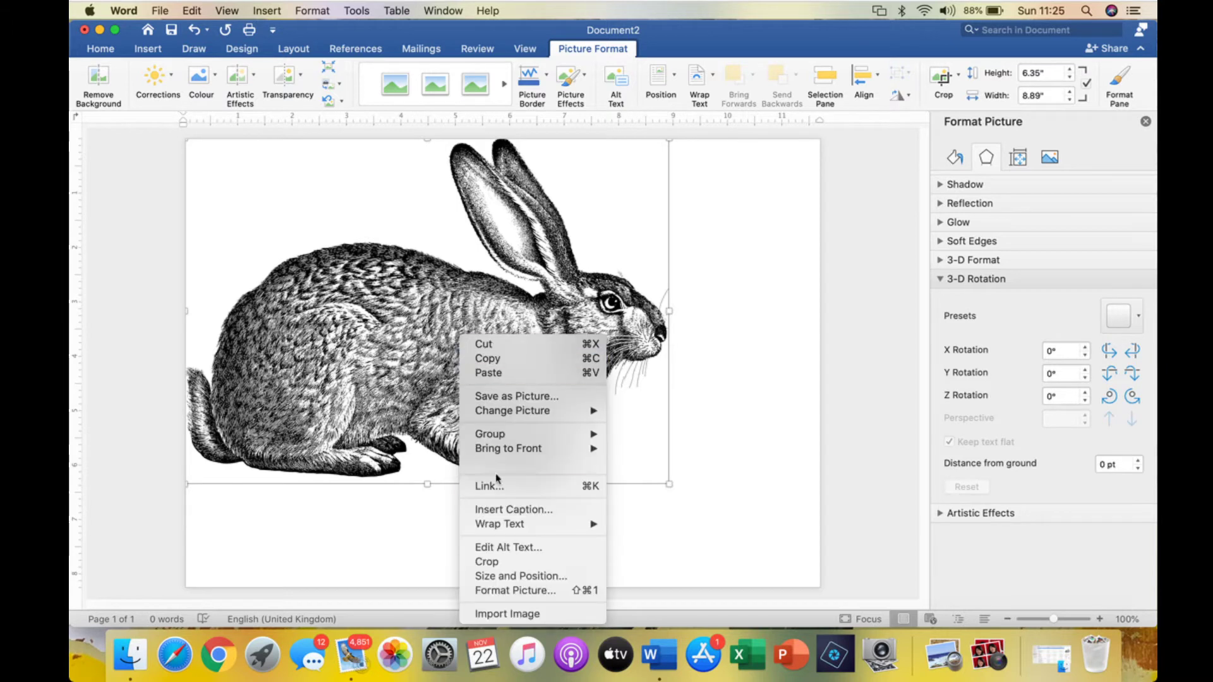
mouse_move(515, 524)
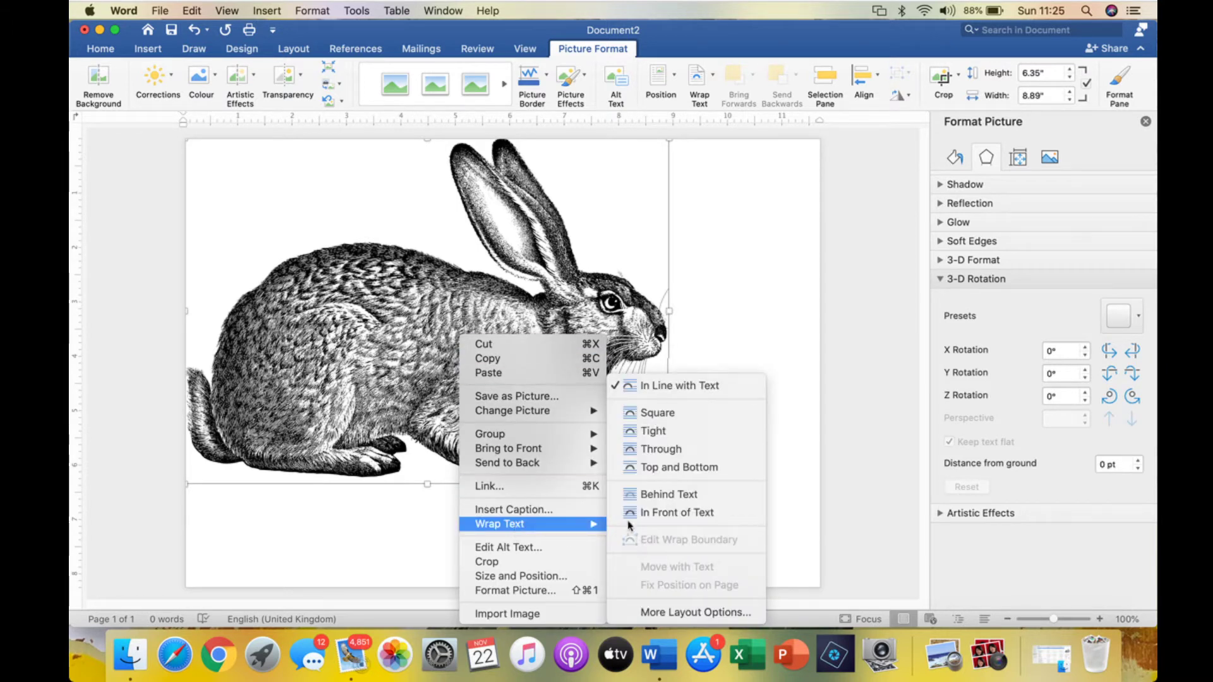
click(668, 510)
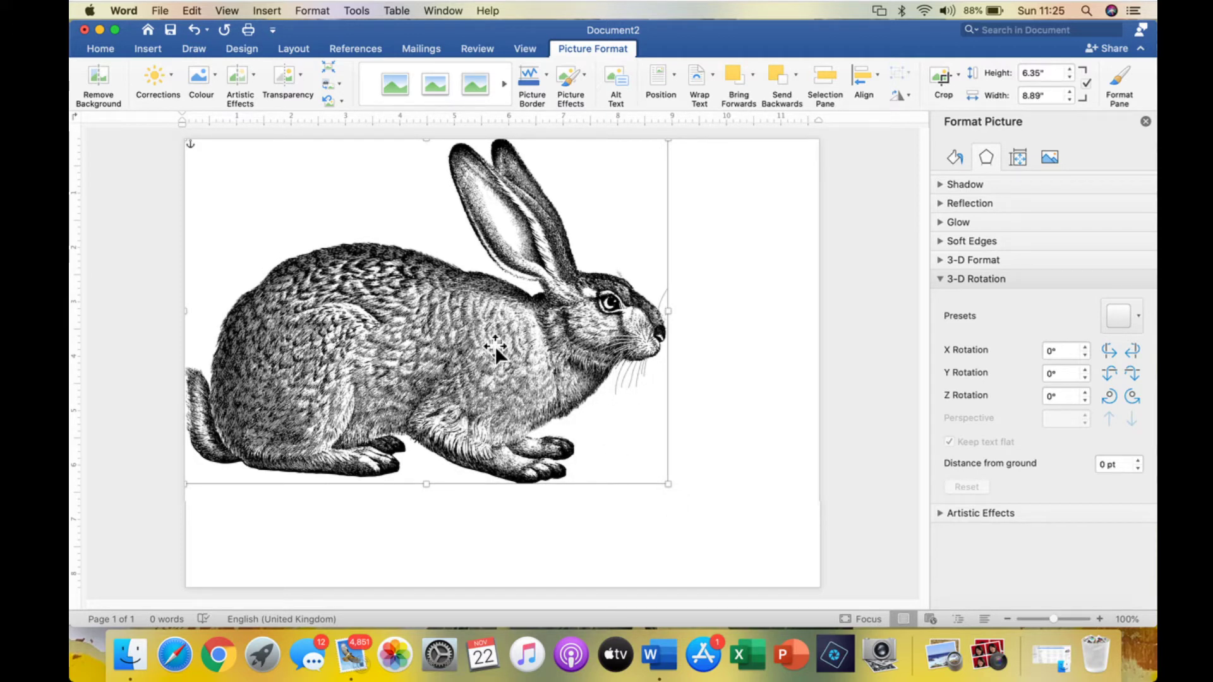
Step: Shrink the rabbit to 3.42″ × 4.79″ and place it left of centre
drag(494, 346, 587, 366)
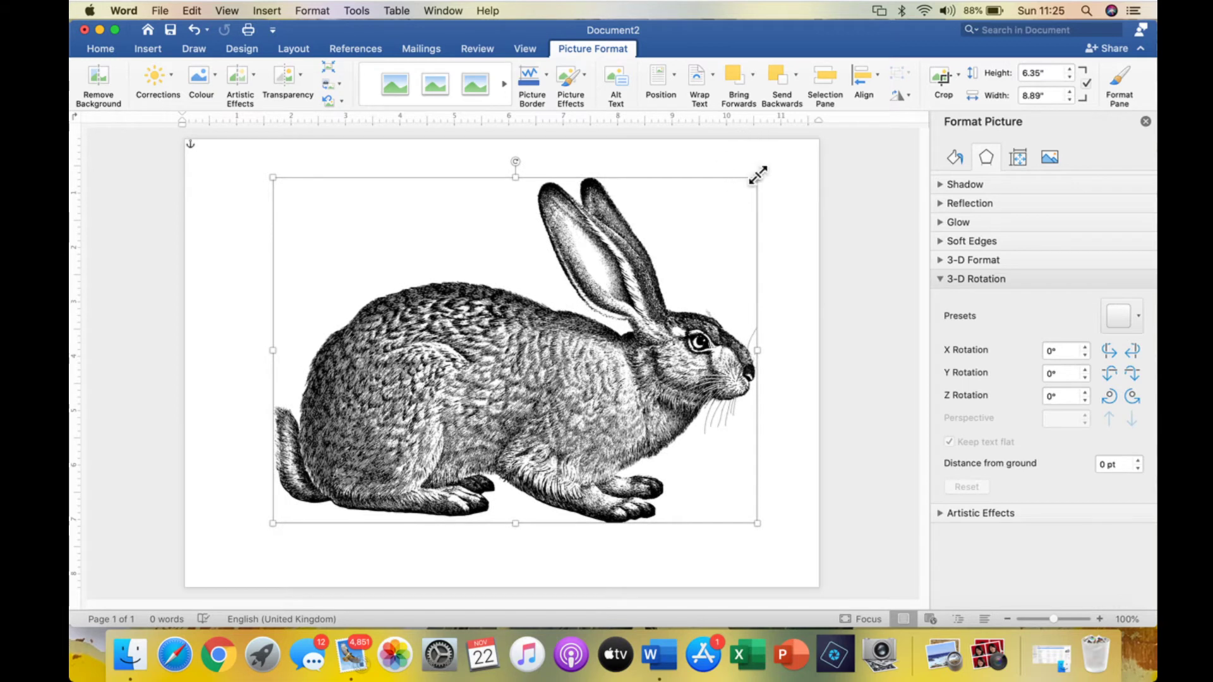
drag(758, 176, 534, 336)
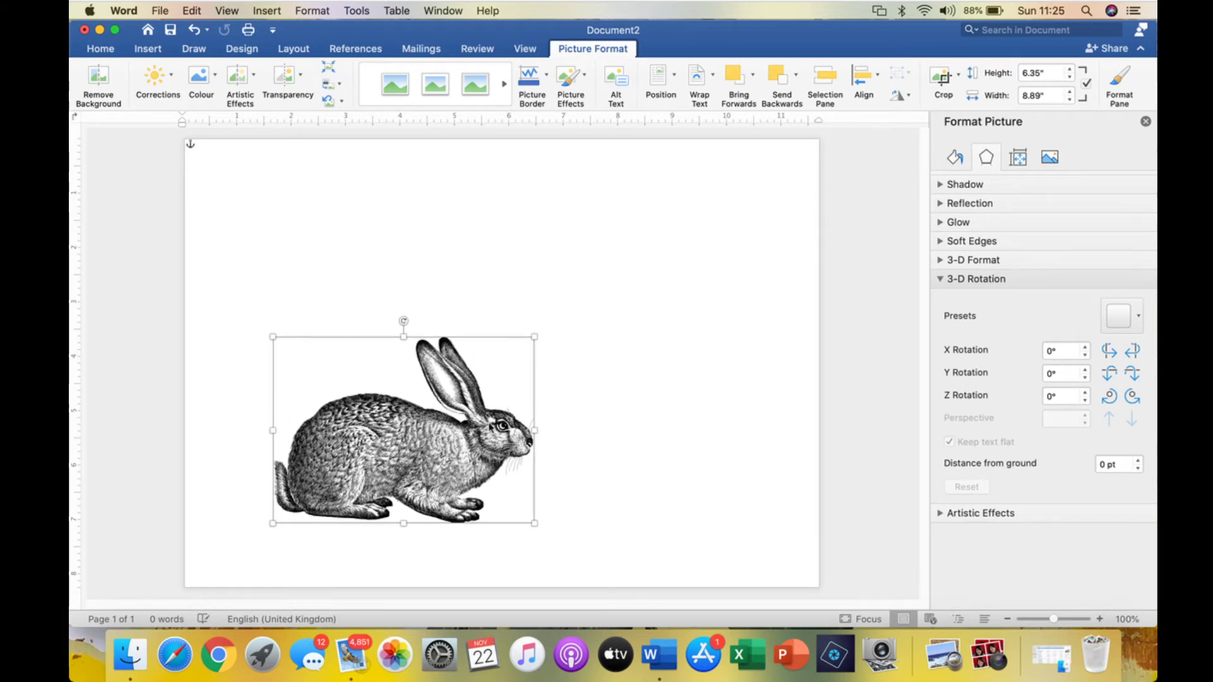
drag(433, 447, 385, 370)
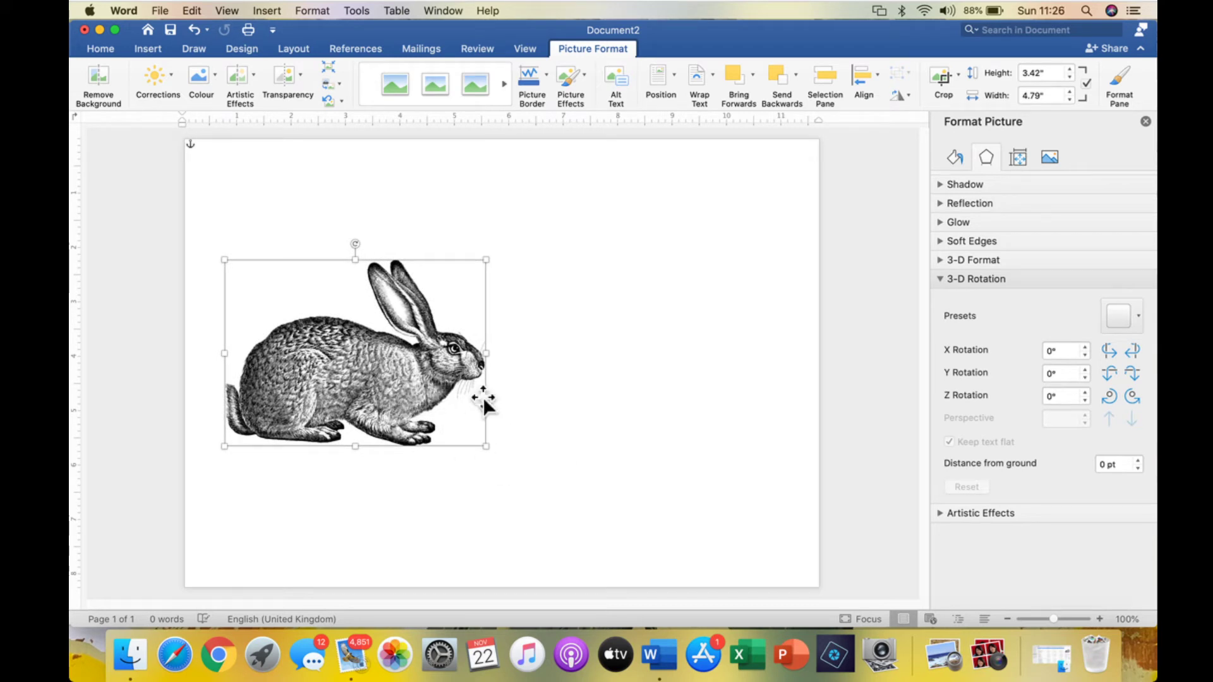
Step: Copy and paste the rabbit, place the duplicate beside the original, and select the right-hand one
right_click(438, 388)
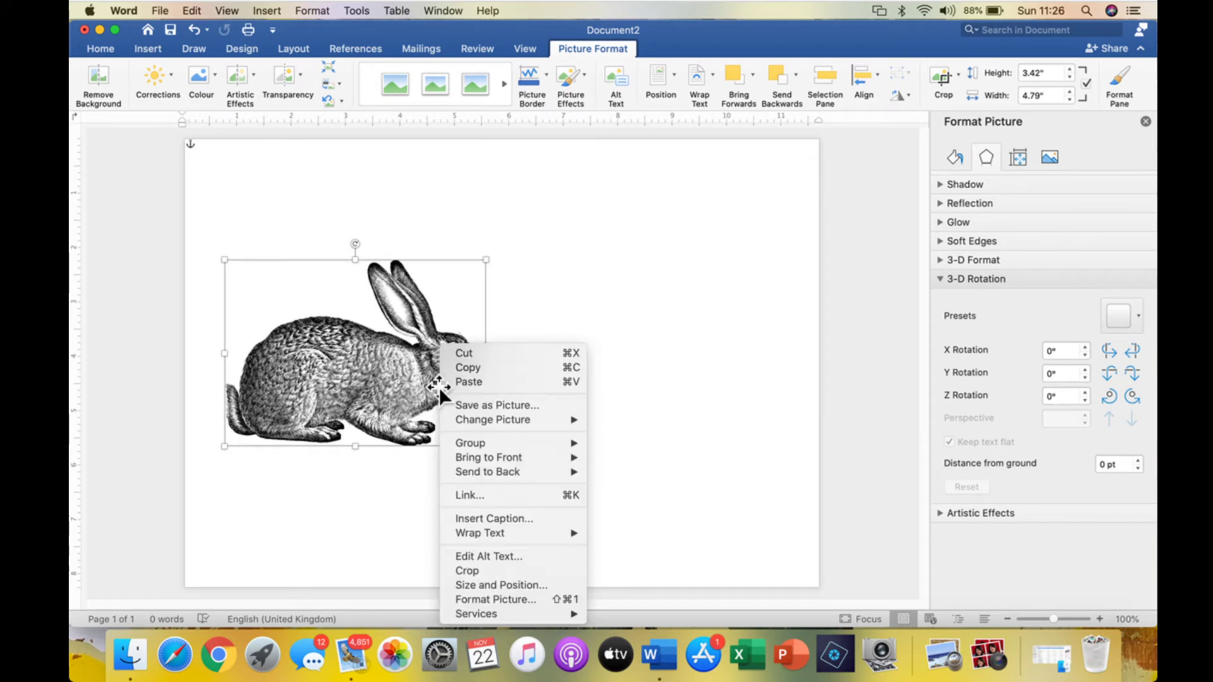
click(490, 366)
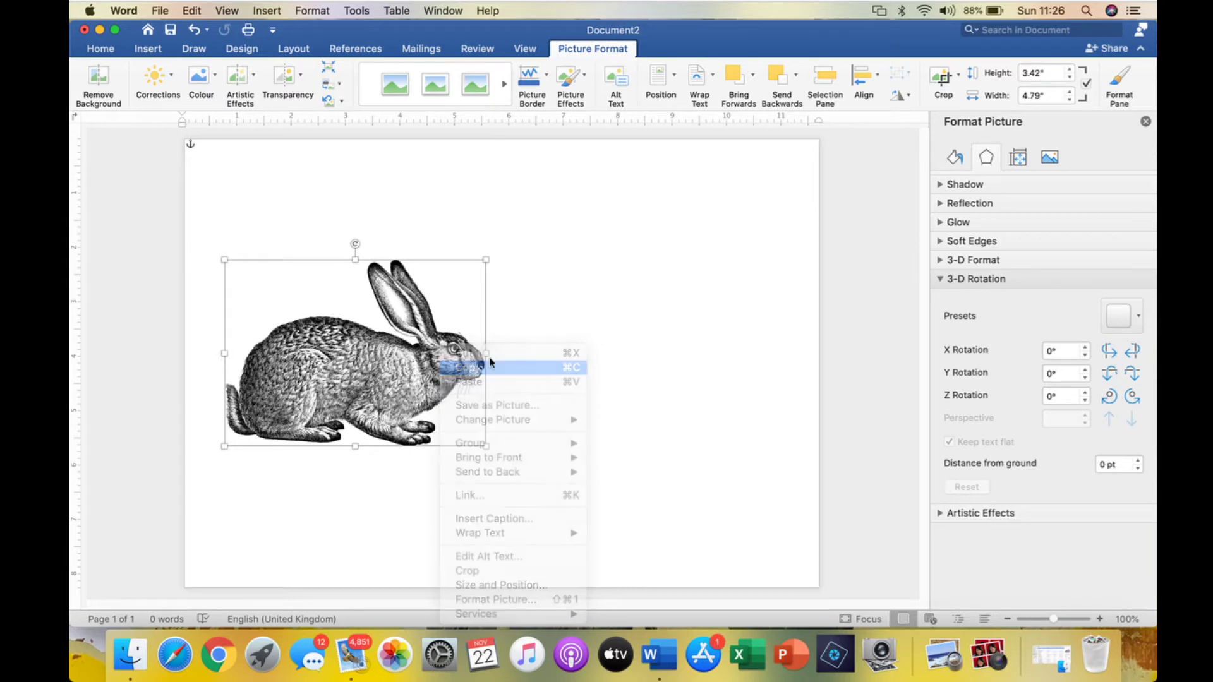
right_click(547, 321)
click(588, 362)
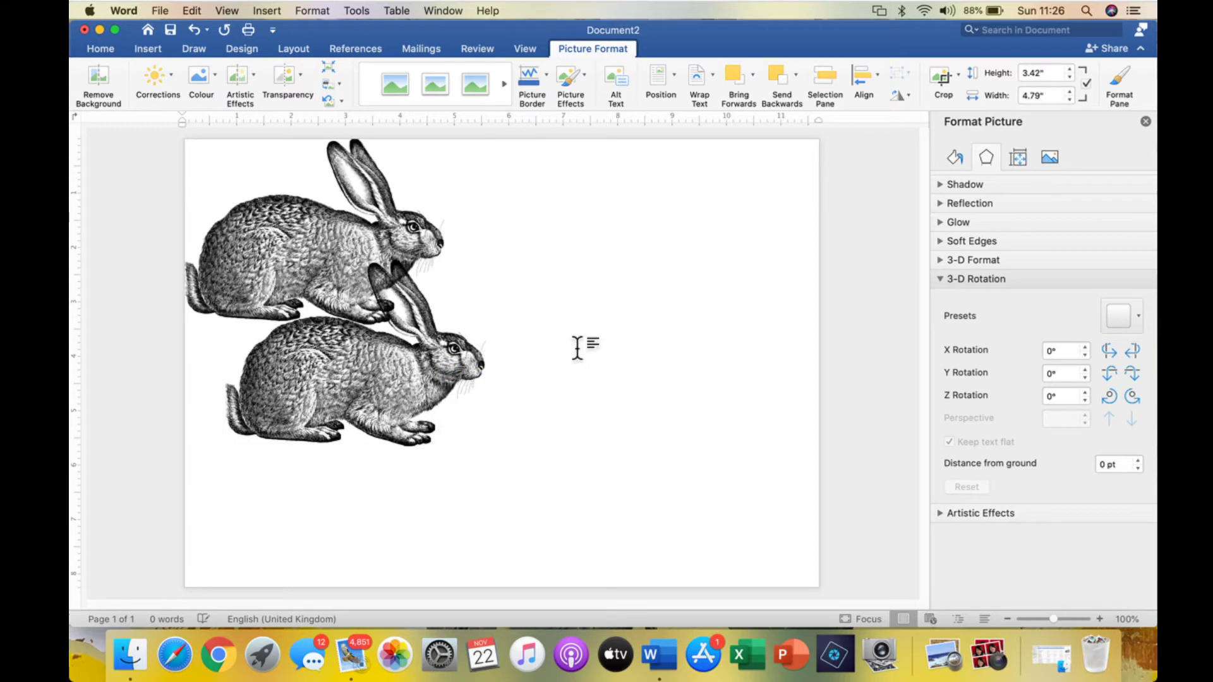
drag(366, 257, 684, 373)
click(614, 505)
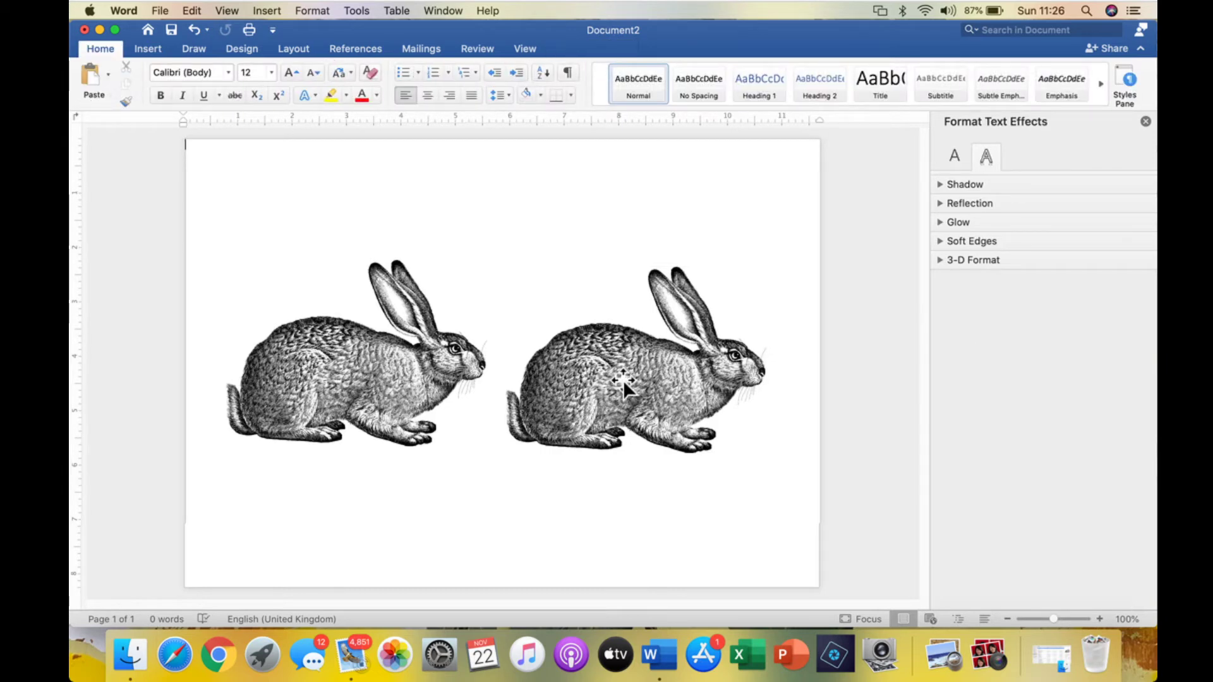
click(661, 399)
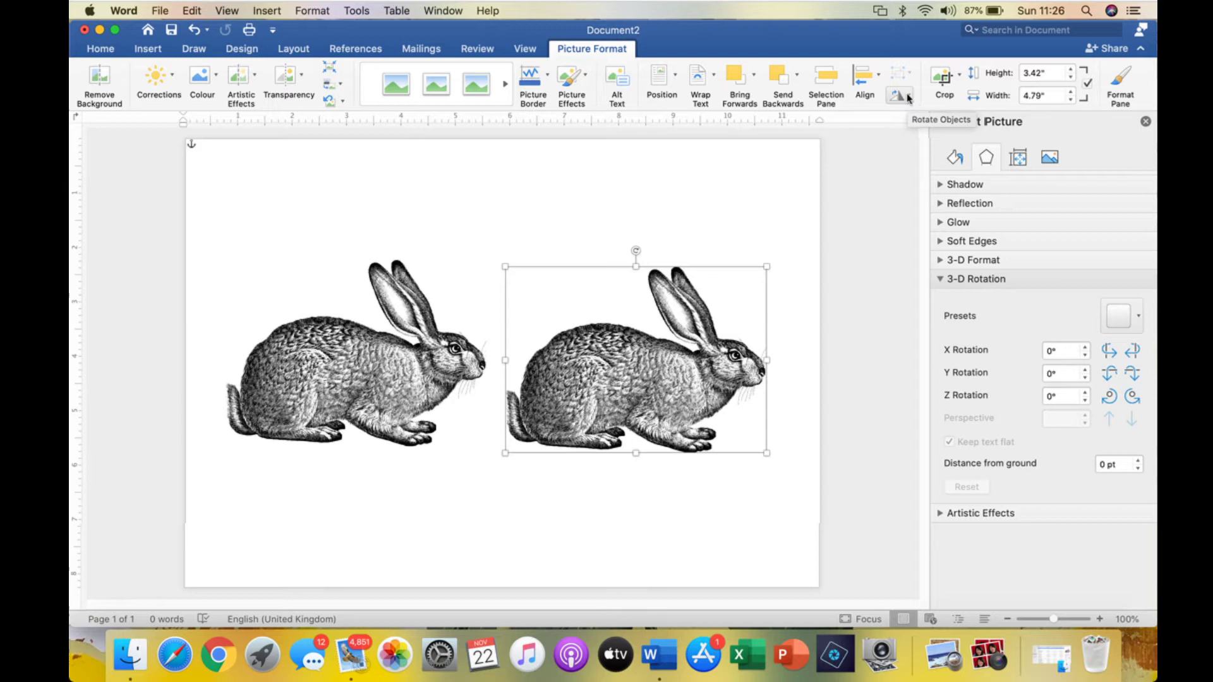
Step: Apply Flip Horizontal to the right-hand rabbit so the two face each other
click(908, 98)
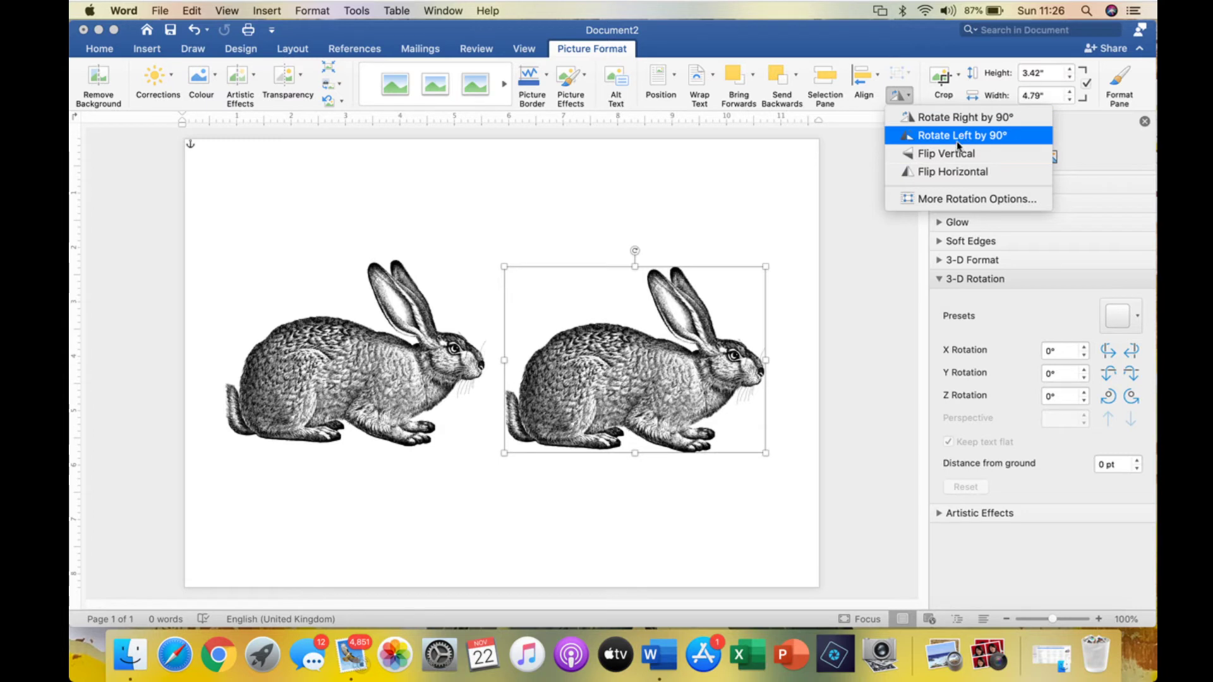
click(920, 172)
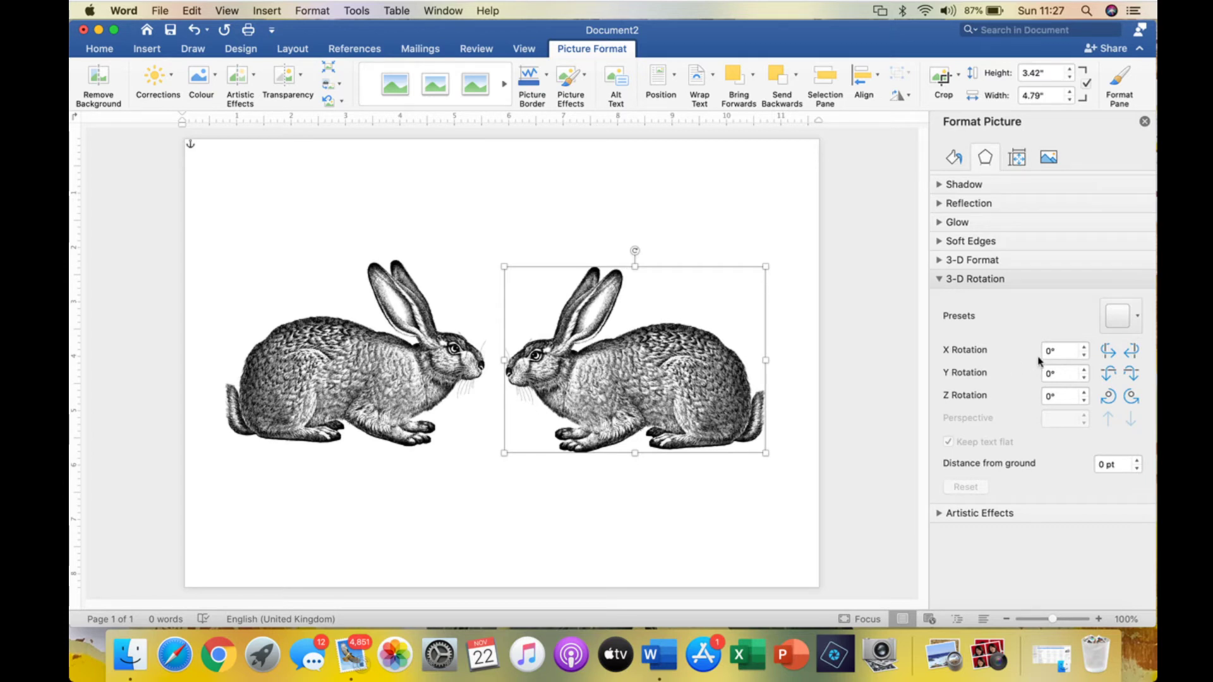
click(1056, 350)
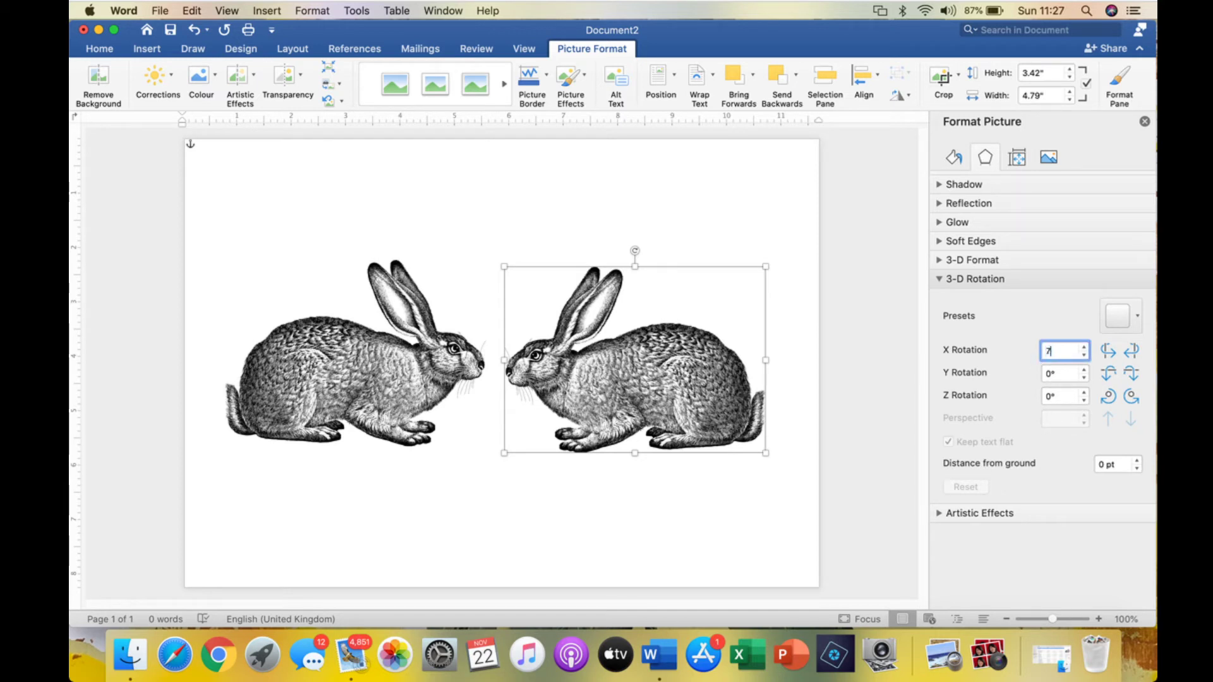
text(75)
key(Return)
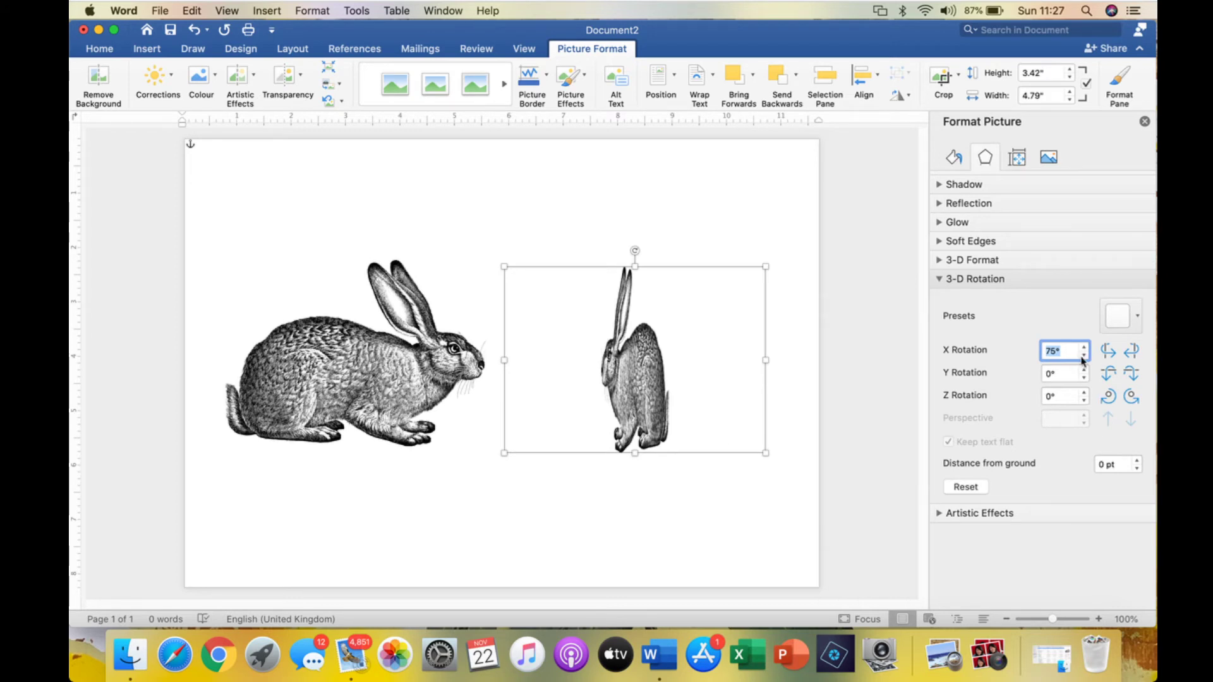
text(180)
key(Return)
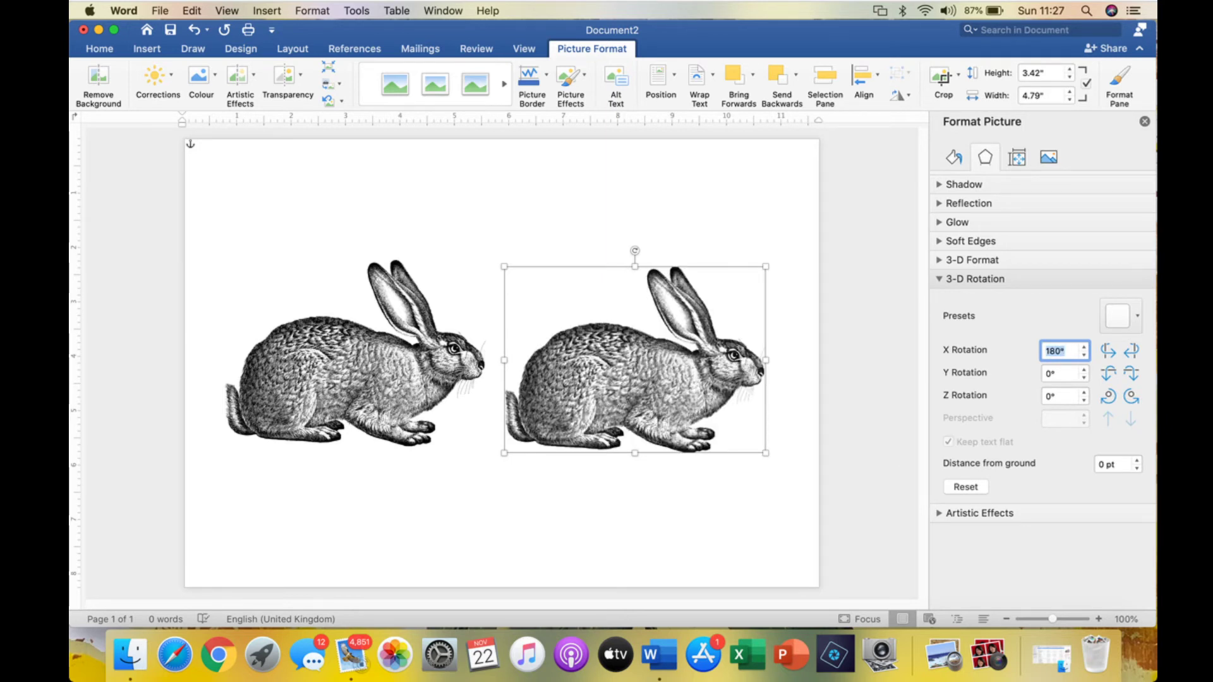
text(0)
key(Return)
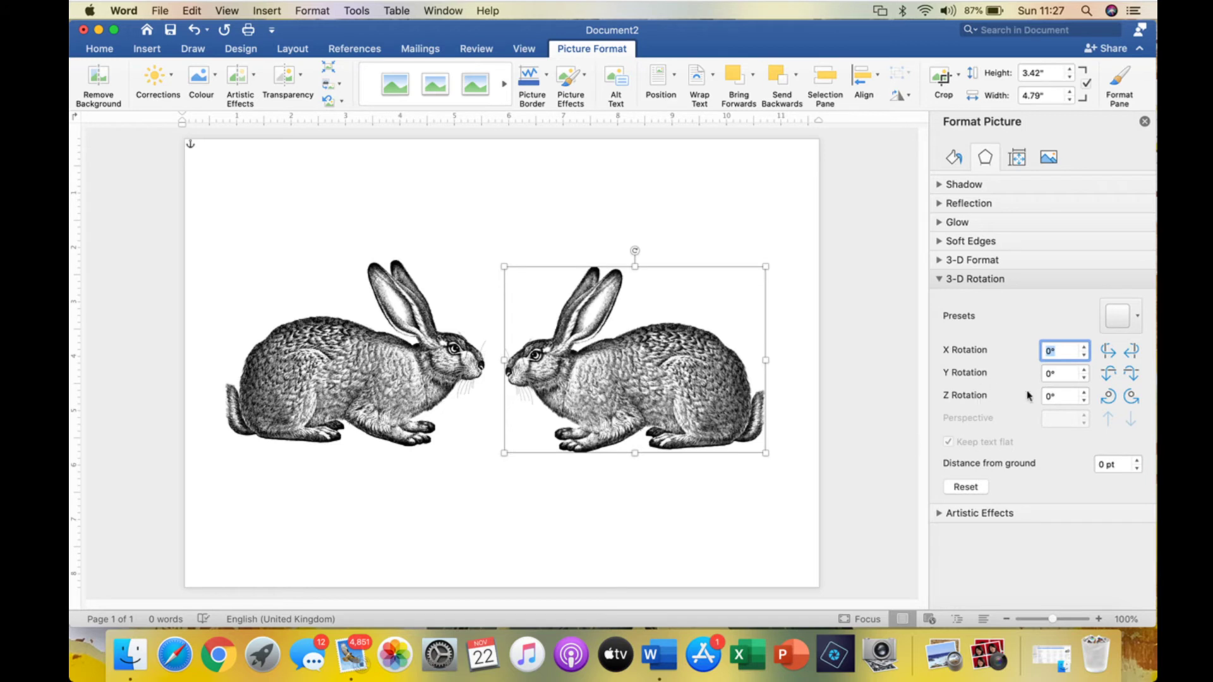
click(1084, 370)
click(1084, 370)
click(1084, 370)
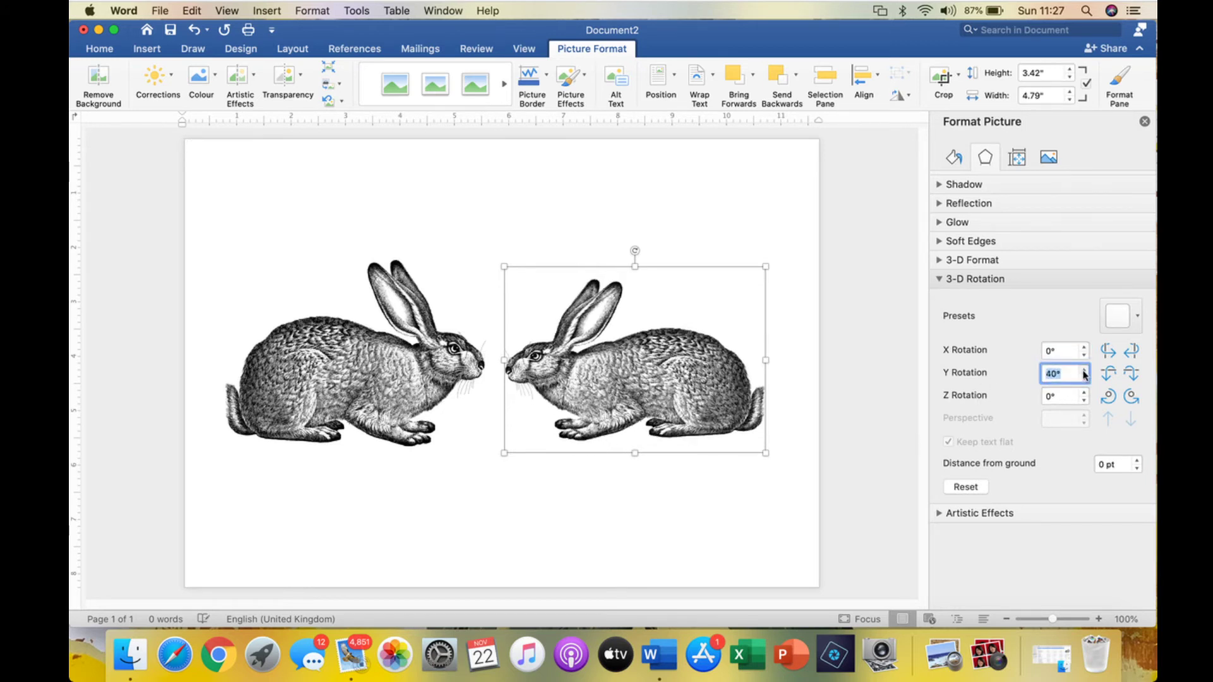
click(1084, 370)
click(1084, 371)
click(1084, 370)
click(1084, 370)
click(1084, 371)
click(1084, 371)
click(1084, 371)
click(1084, 370)
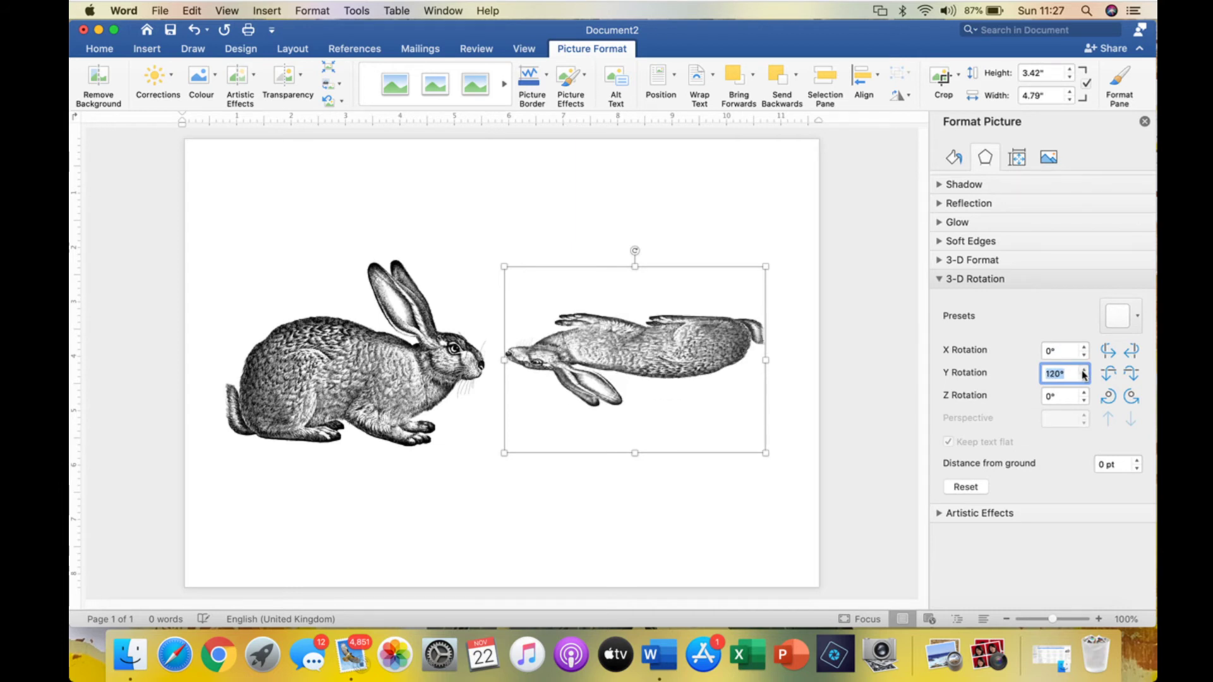
click(1084, 371)
click(1084, 371)
click(1084, 371)
click(1084, 371)
click(1084, 371)
click(1084, 371)
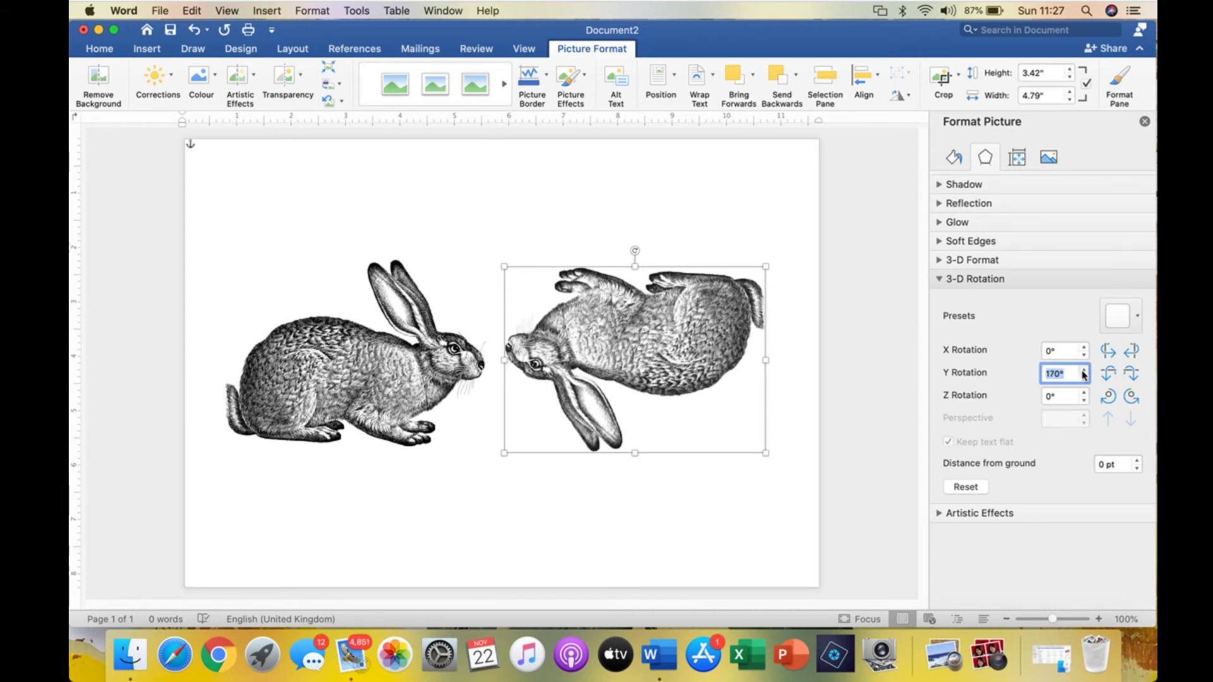
click(1084, 378)
click(1084, 377)
click(1084, 377)
click(1084, 377)
click(1084, 377)
click(1084, 377)
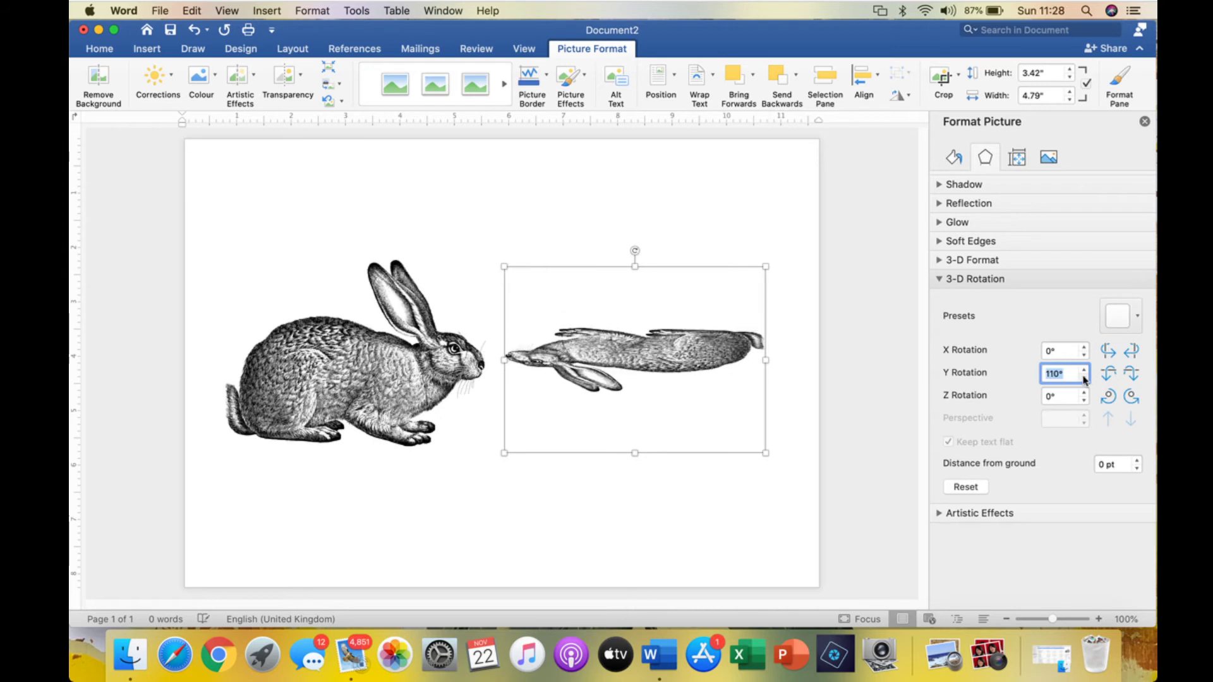
click(1084, 377)
click(1084, 377)
click(1084, 377)
click(1084, 377)
click(1084, 377)
click(1084, 377)
click(1084, 377)
click(1084, 378)
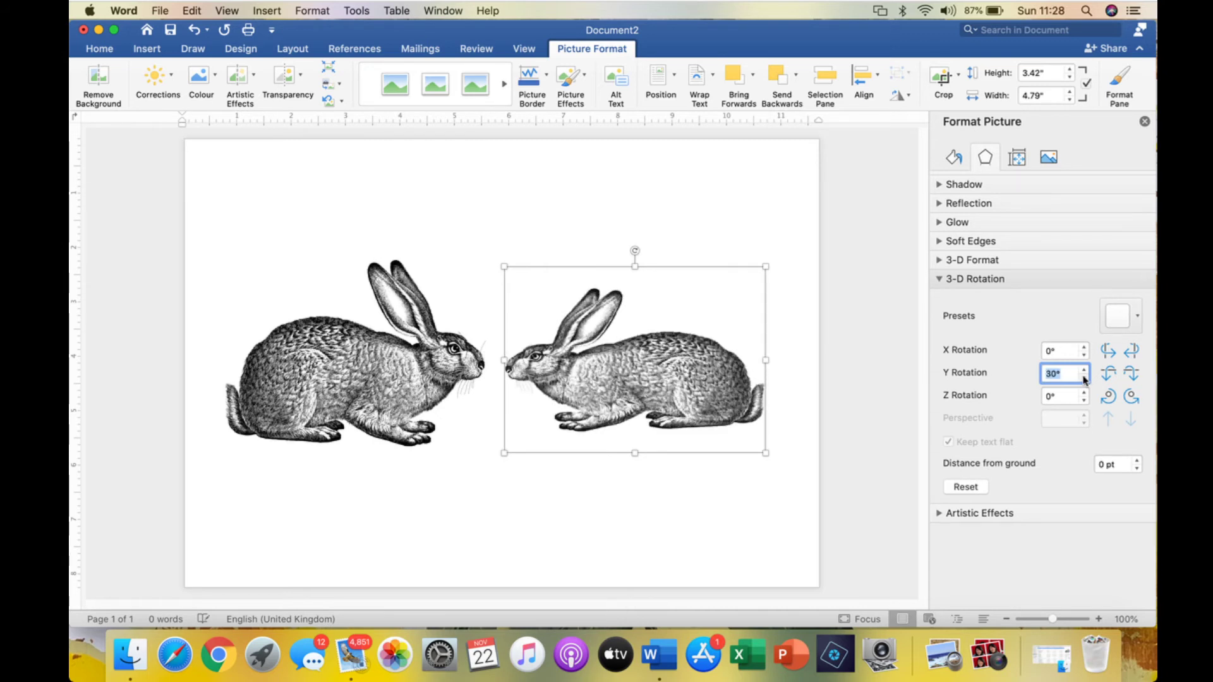
click(1084, 377)
click(1084, 377)
click(1084, 377)
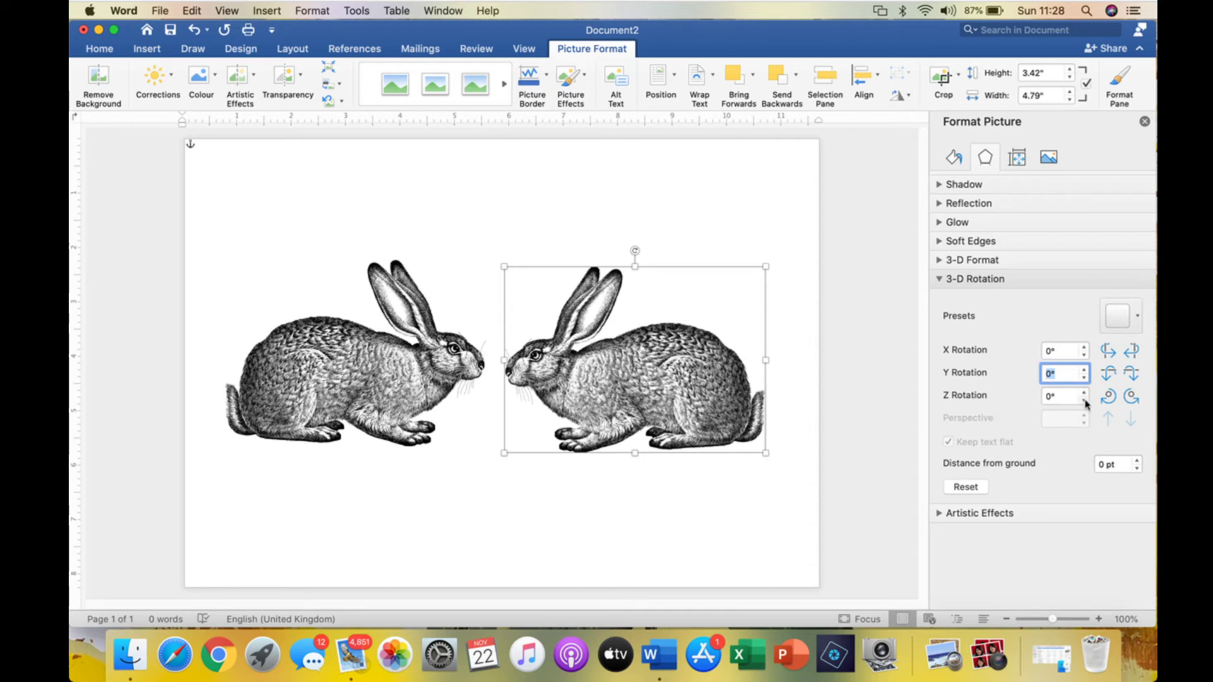
click(1084, 393)
click(1084, 393)
click(1084, 393)
click(1084, 393)
click(1084, 392)
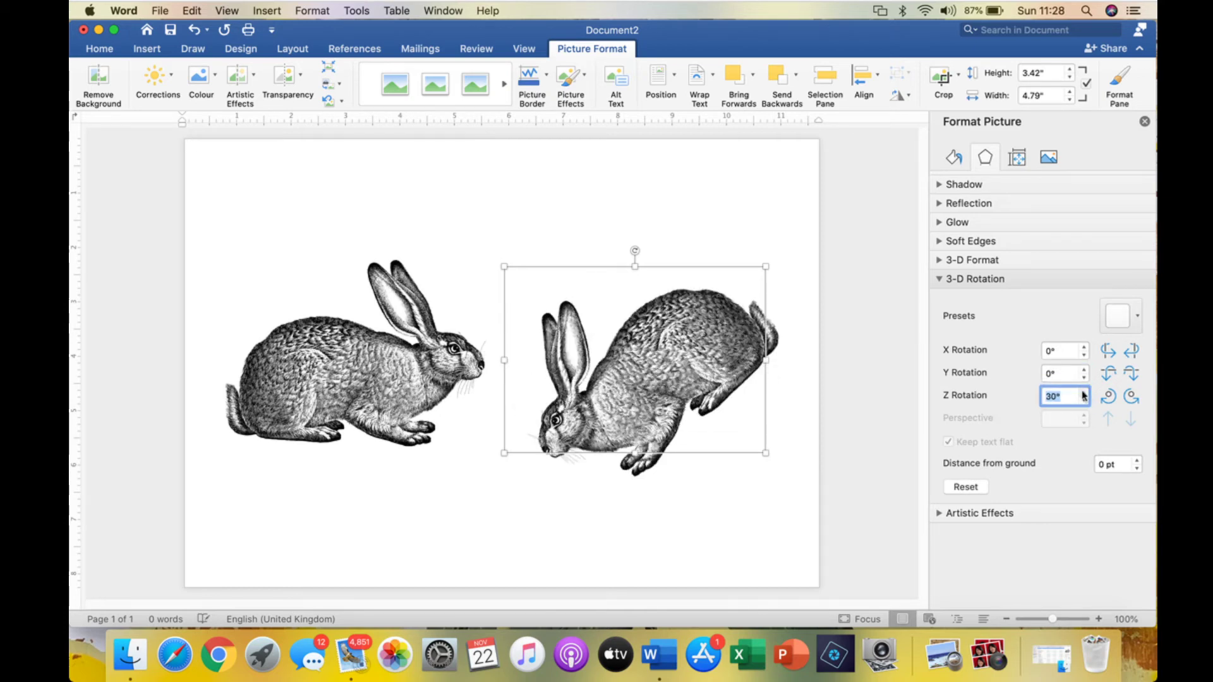
click(1084, 393)
click(1084, 392)
click(1084, 393)
click(1084, 393)
click(1084, 393)
click(1084, 393)
click(1084, 393)
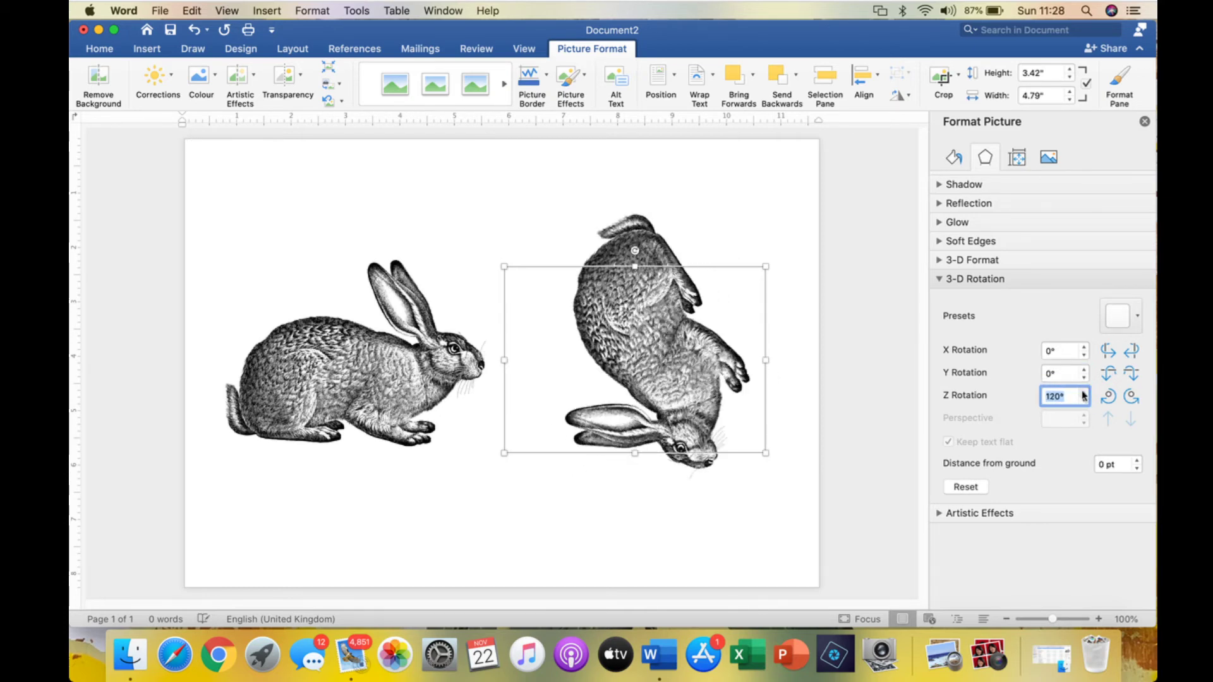
click(1084, 393)
click(1084, 393)
click(1084, 392)
click(1084, 393)
click(1084, 392)
click(1084, 393)
click(1084, 393)
click(1084, 393)
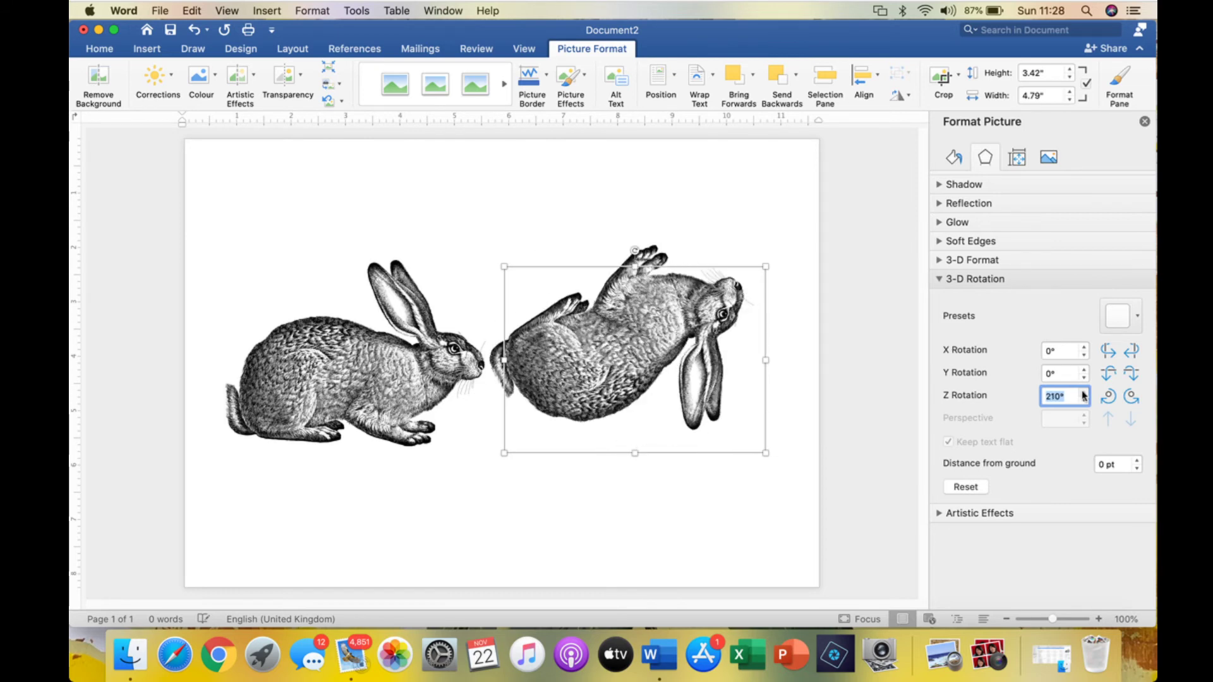
click(1084, 393)
click(1084, 393)
click(1082, 393)
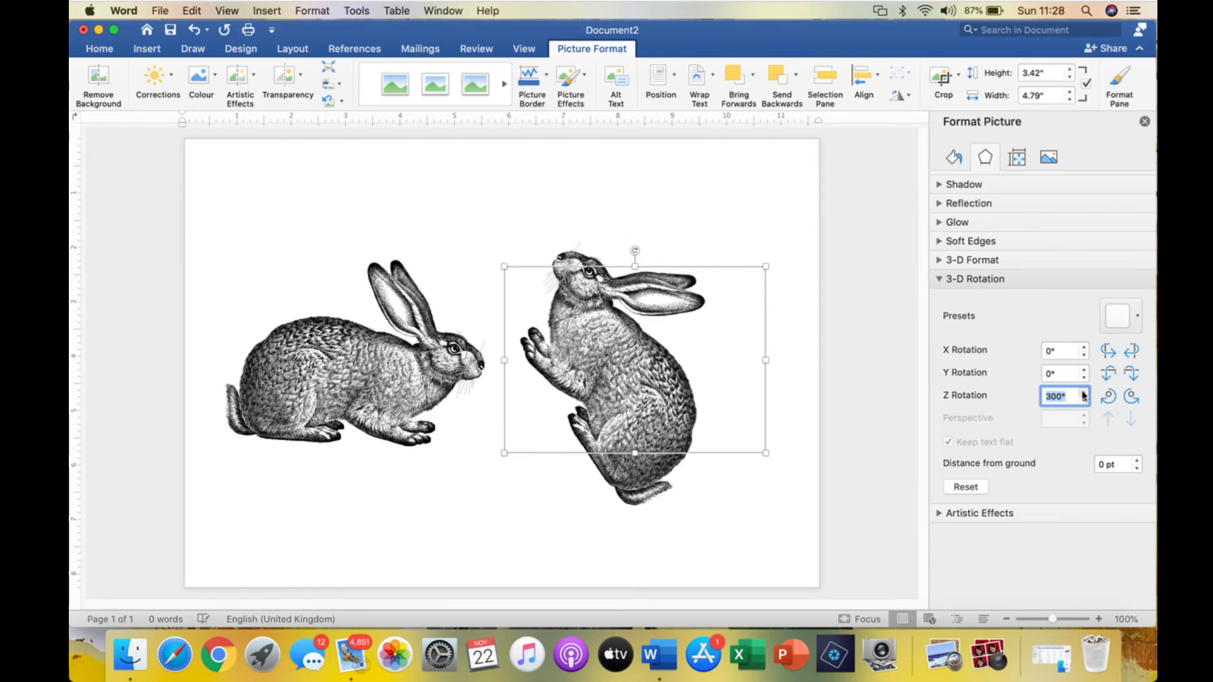
click(1082, 393)
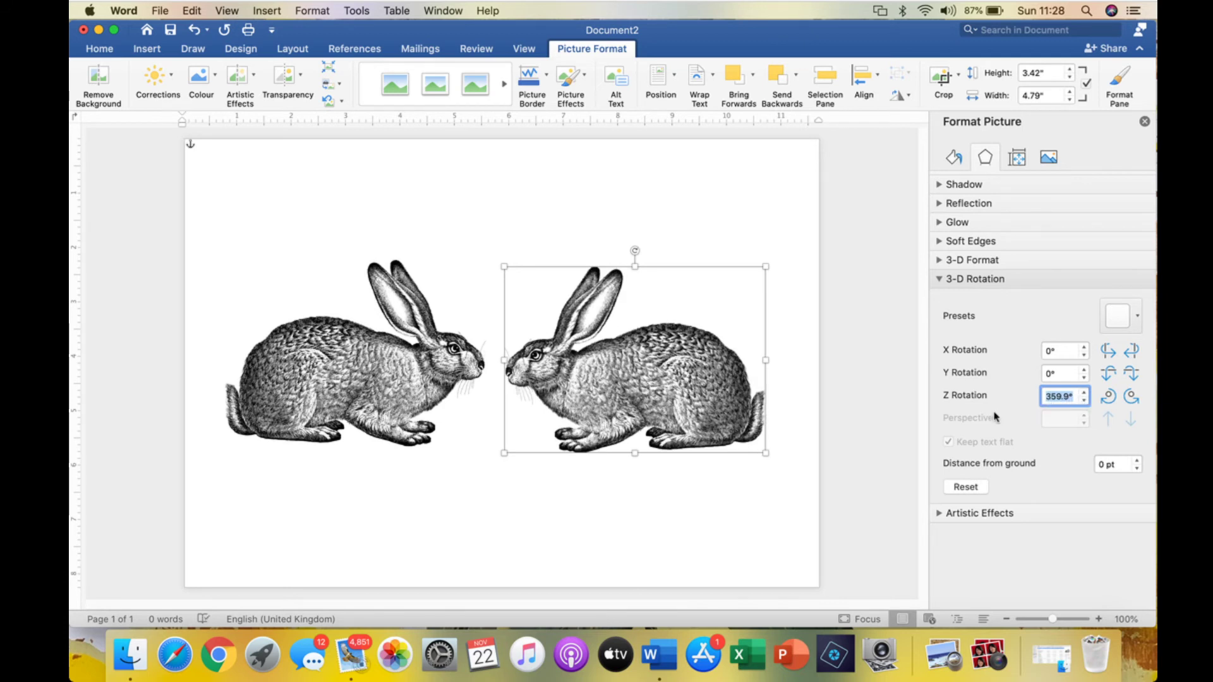
text(0)
key(Return)
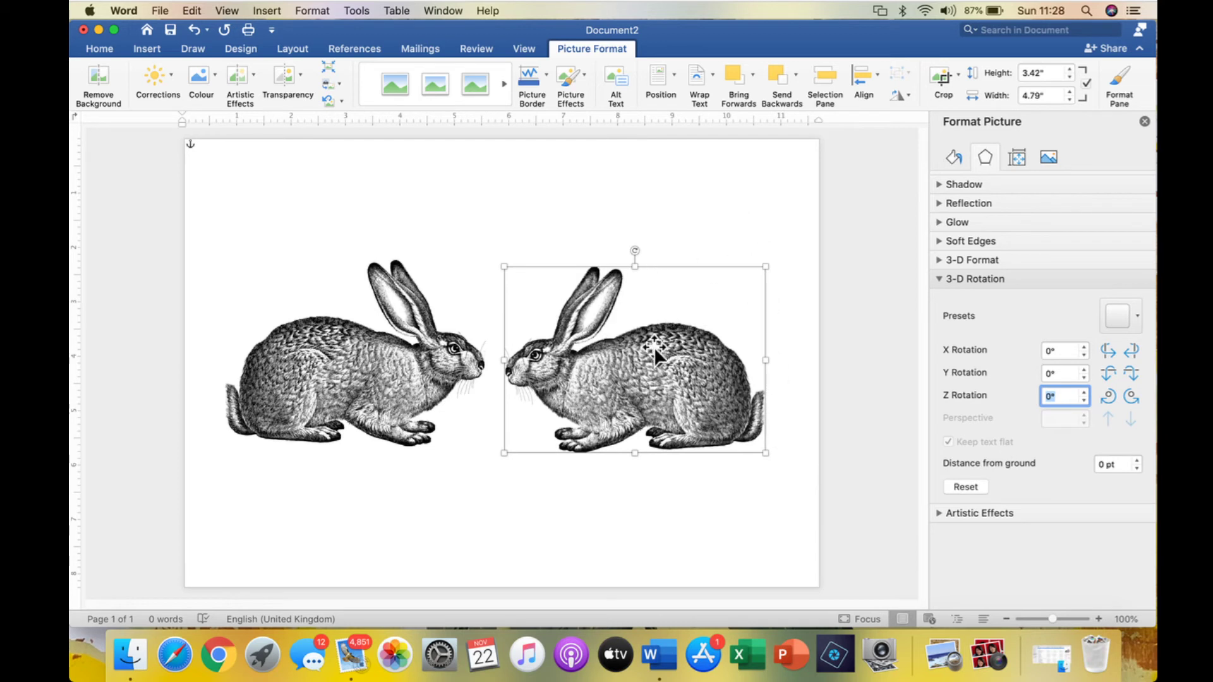
Step: Dismiss the Rotate options without changes and deselect the right hare
click(905, 98)
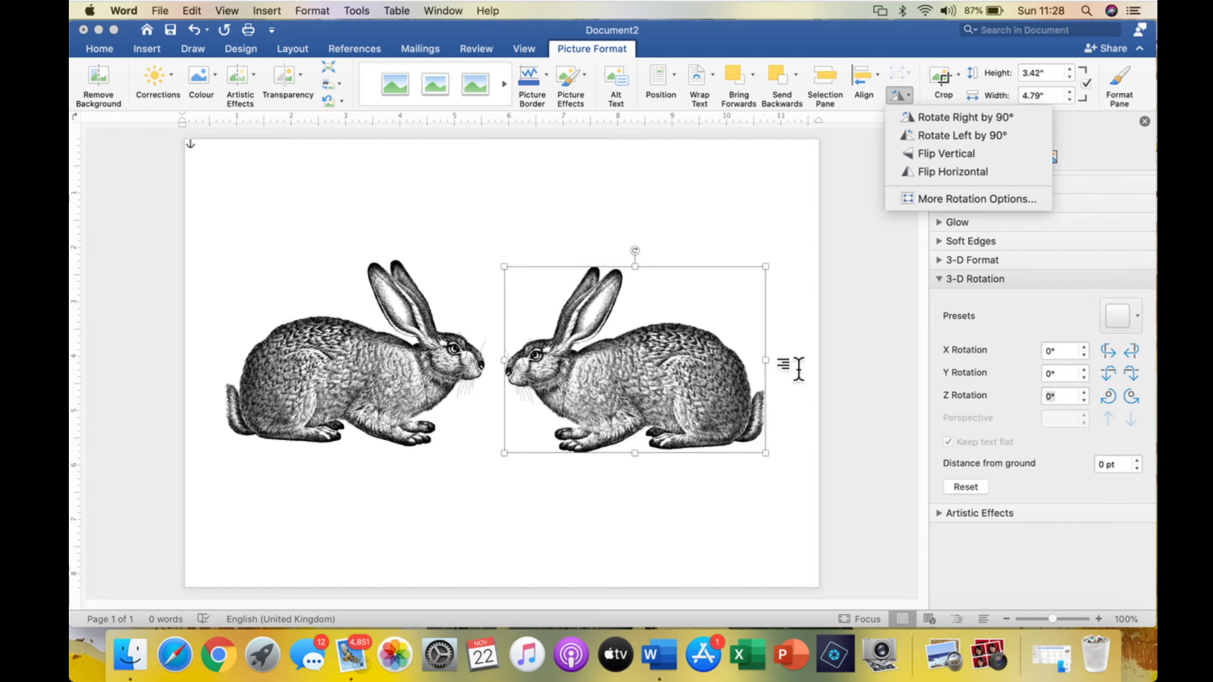
click(739, 511)
click(673, 504)
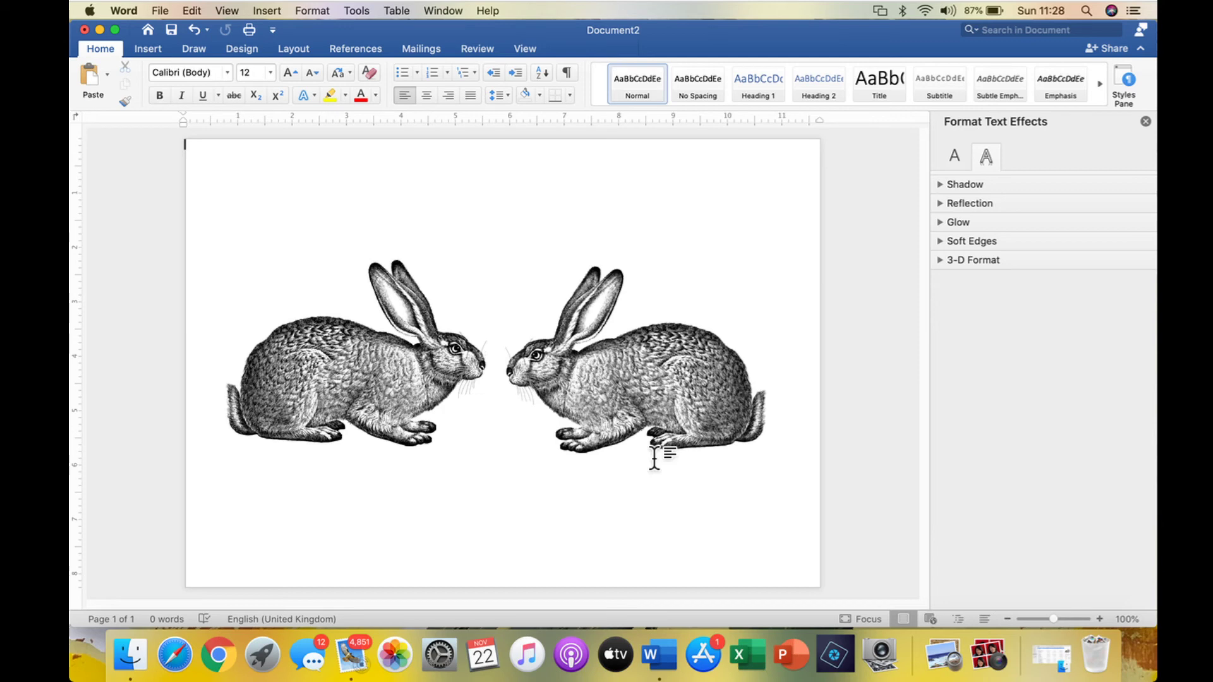
Step: Delete the right hare, move the remaining one toward centre, and flip it horizontally to face left
click(605, 389)
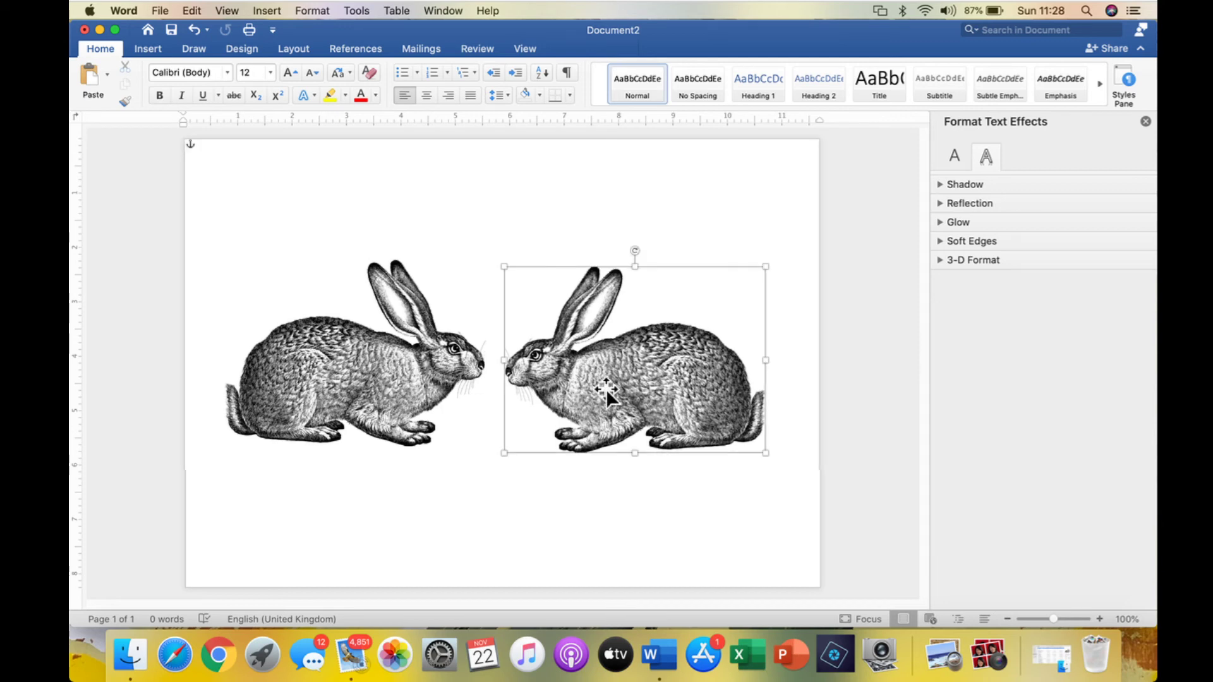
key(Delete)
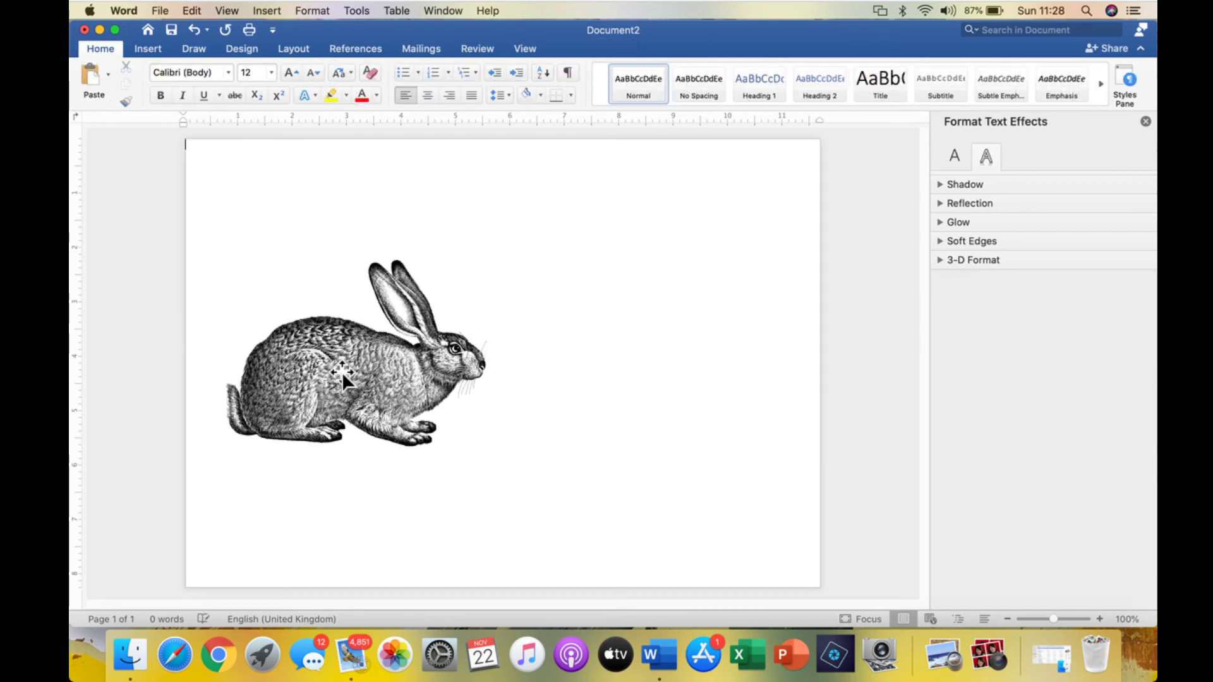
drag(340, 394, 451, 386)
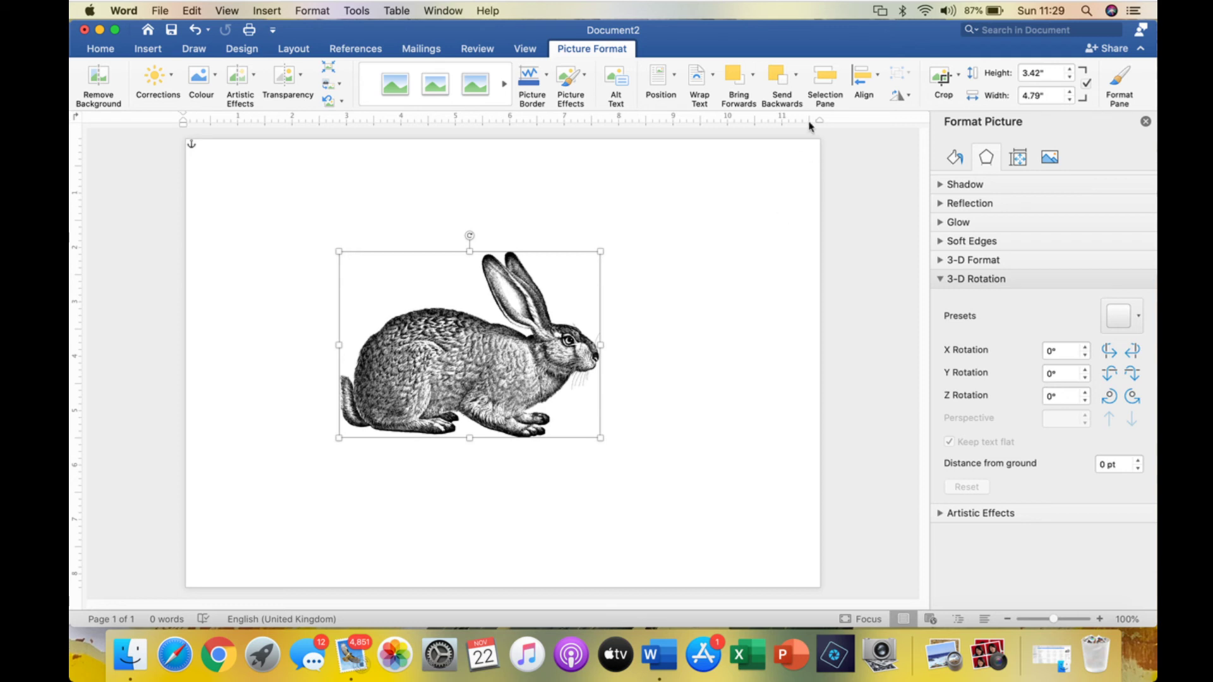
click(897, 94)
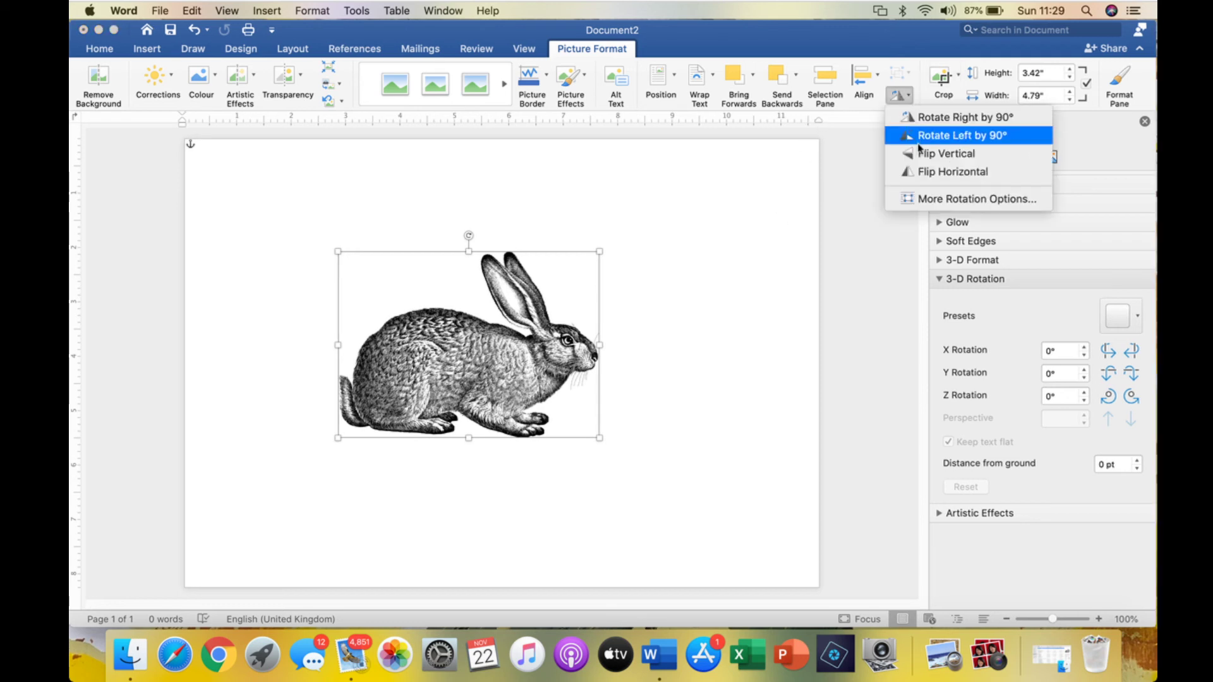
click(938, 172)
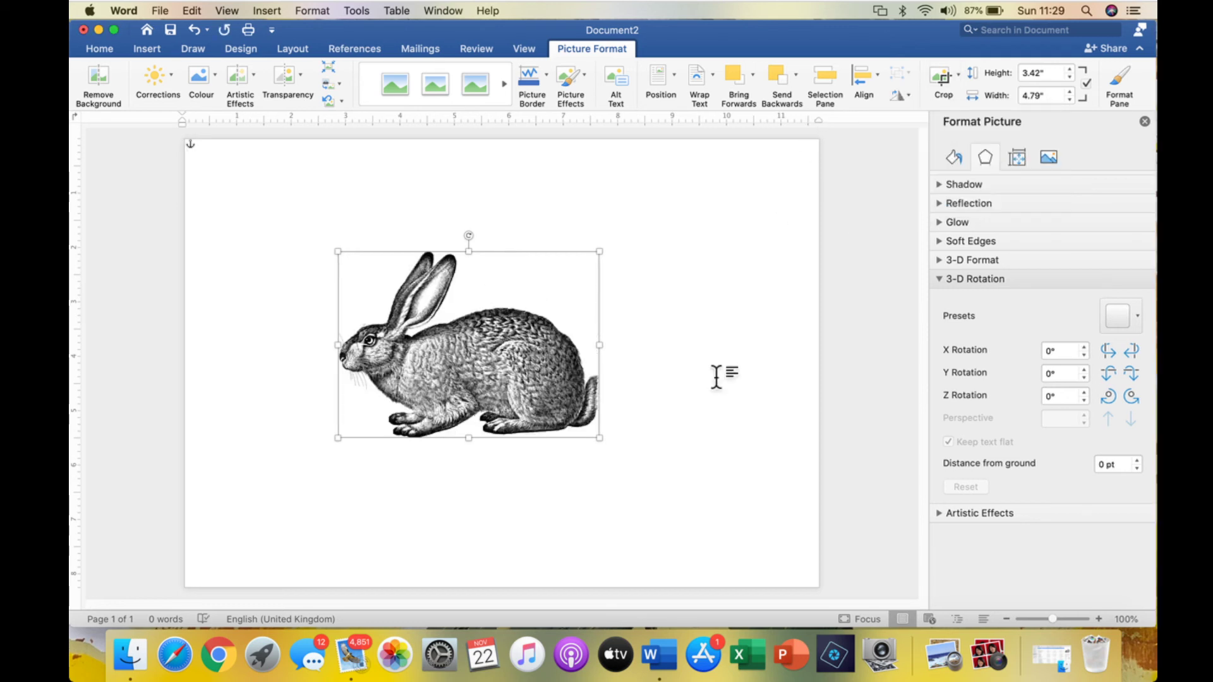